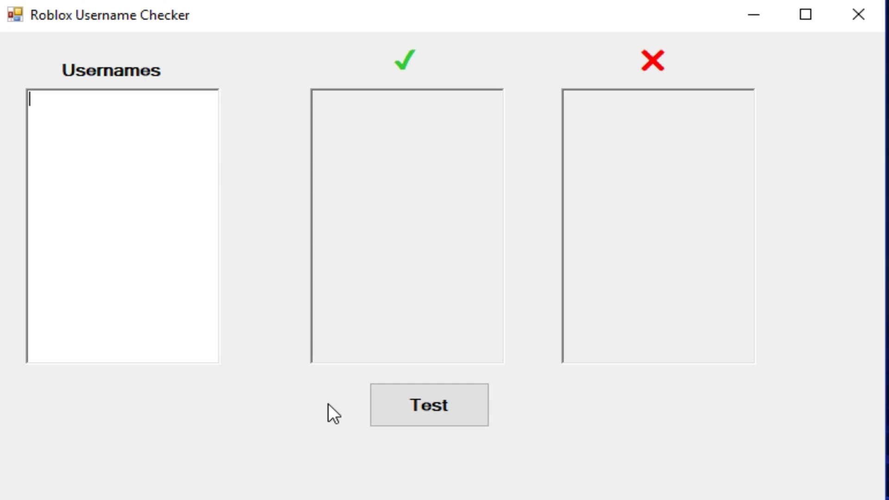
Paste the word list into the usernames box and start testing every name for availability
{"action": "key", "text": "ctrl+v"}
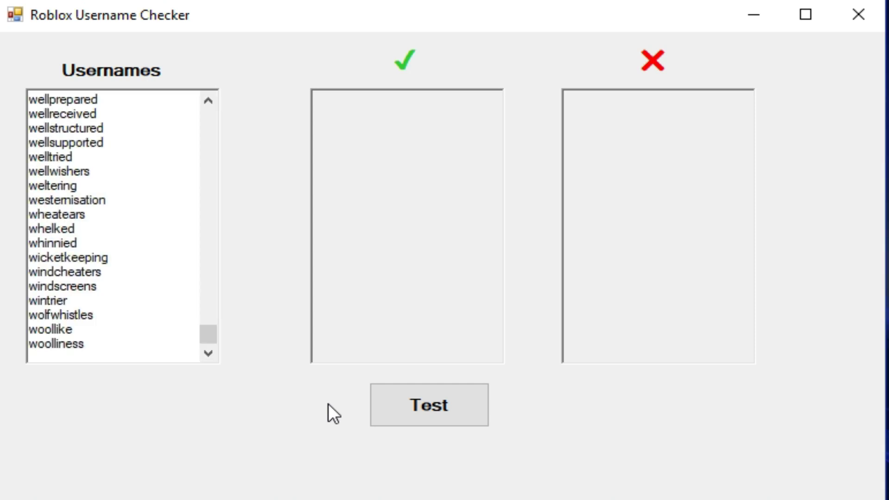
{"action": "left_click", "coordinate": [444, 399]}
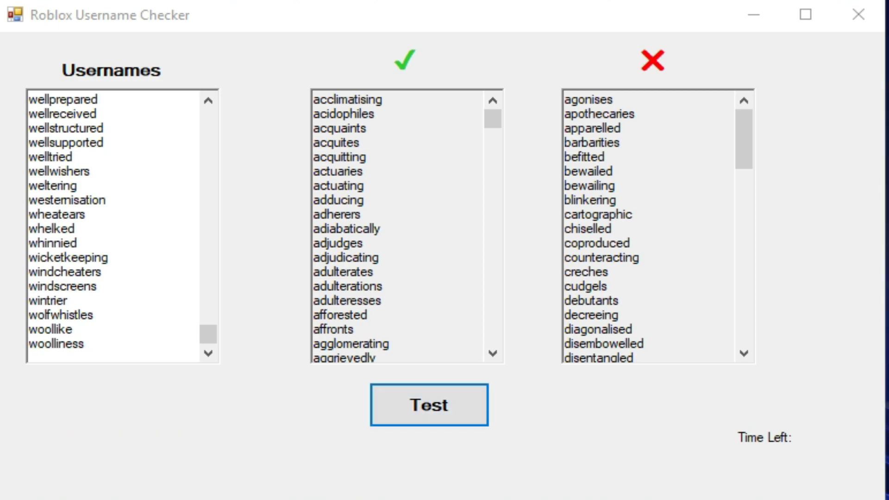
Browse the ✓ and ✗ lists, then jump to the last available names, showing woolliness
{"action": "scroll", "coordinate": [345, 197], "scroll_direction": "down", "scroll_amount": 4}
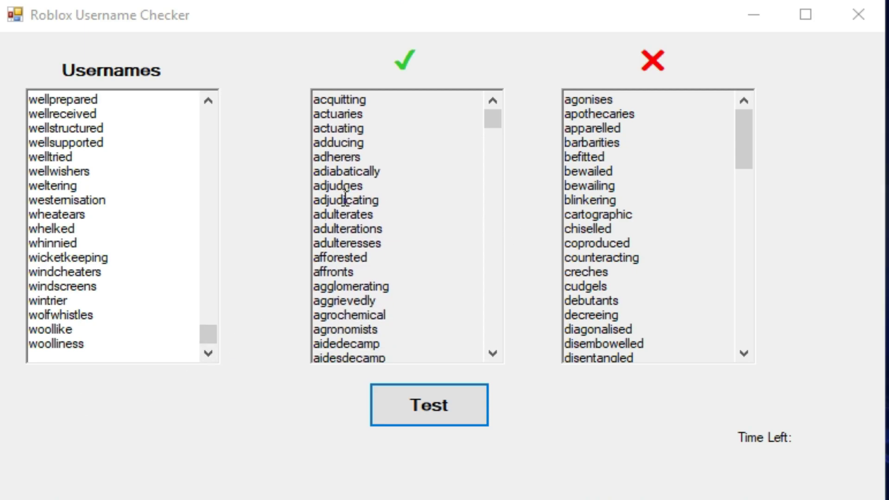
{"action": "scroll", "coordinate": [344, 197], "scroll_direction": "up", "scroll_amount": 4}
{"action": "scroll", "coordinate": [345, 197], "scroll_direction": "down", "scroll_amount": 10}
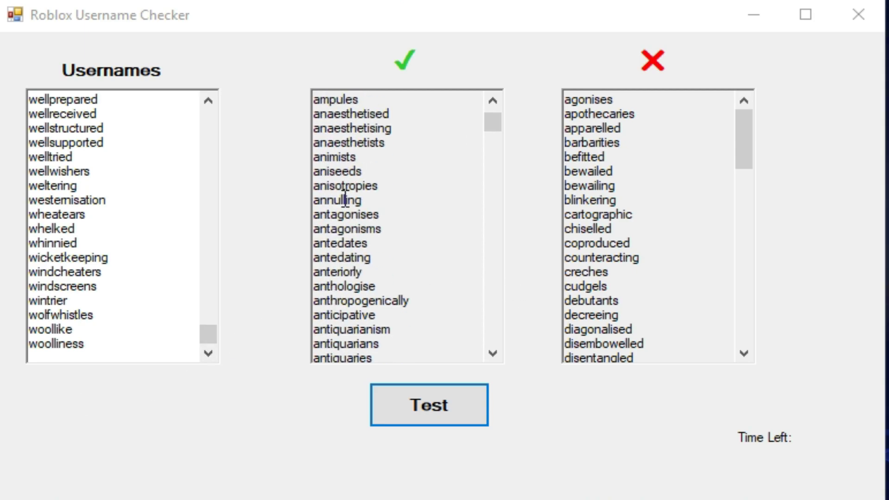
{"action": "scroll", "coordinate": [345, 197], "scroll_direction": "up", "scroll_amount": 9}
{"action": "scroll", "coordinate": [345, 197], "scroll_direction": "up", "scroll_amount": 1}
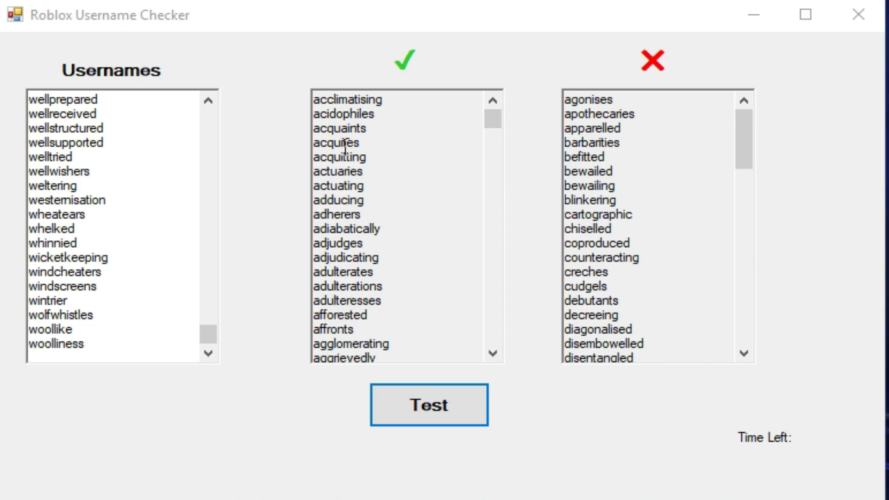
{"action": "scroll", "coordinate": [347, 143], "scroll_direction": "down", "scroll_amount": 1}
{"action": "scroll", "coordinate": [347, 144], "scroll_direction": "up", "scroll_amount": 1}
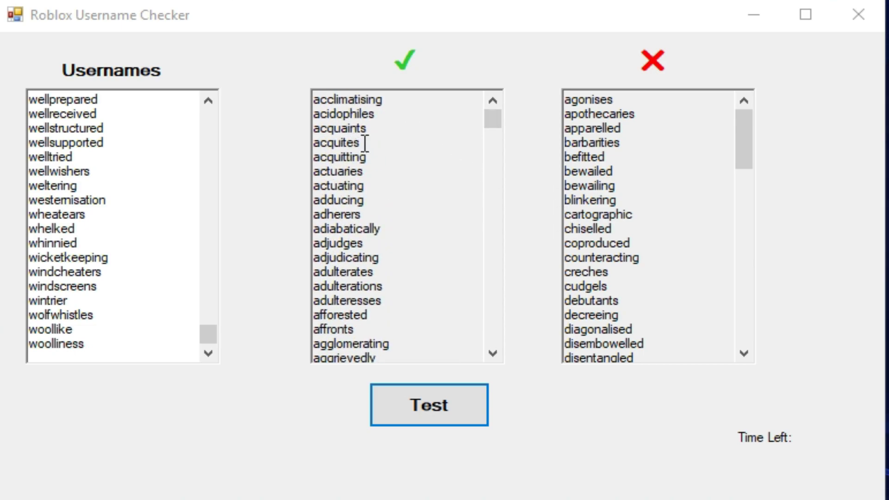
{"action": "scroll", "coordinate": [657, 209], "scroll_direction": "down", "scroll_amount": 9}
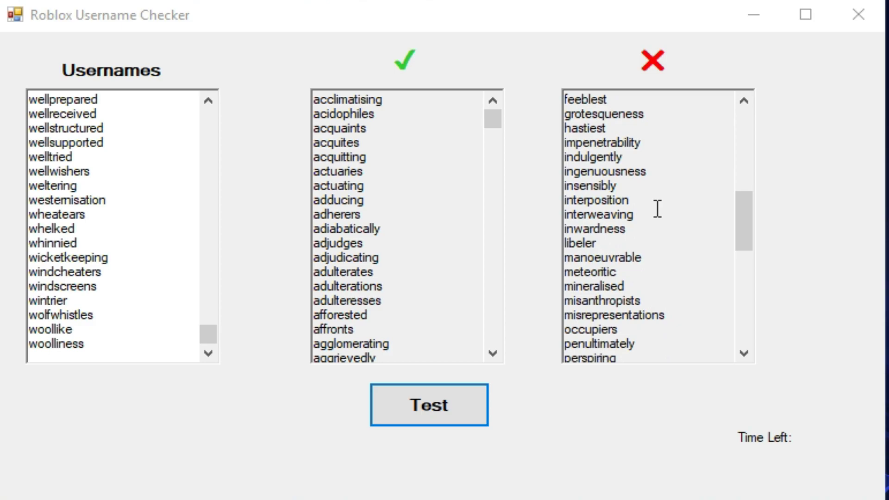
{"action": "scroll", "coordinate": [660, 206], "scroll_direction": "up", "scroll_amount": 9}
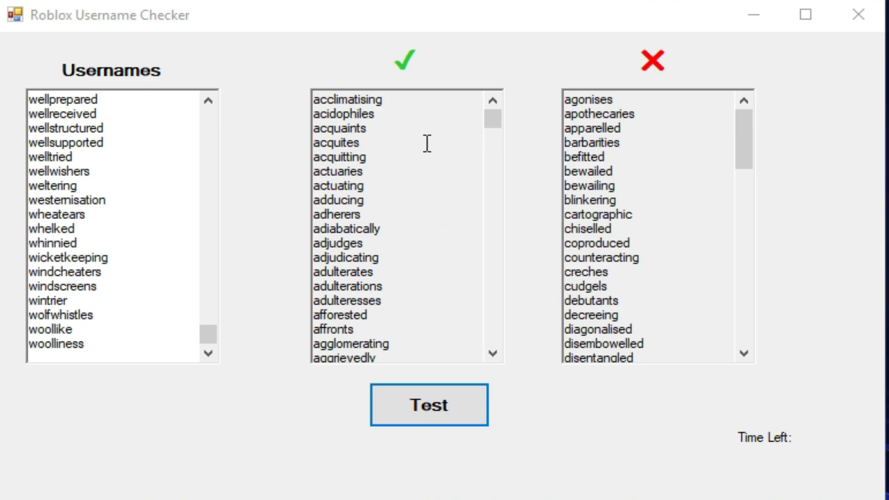
{"action": "left_click", "coordinate": [401, 104]}
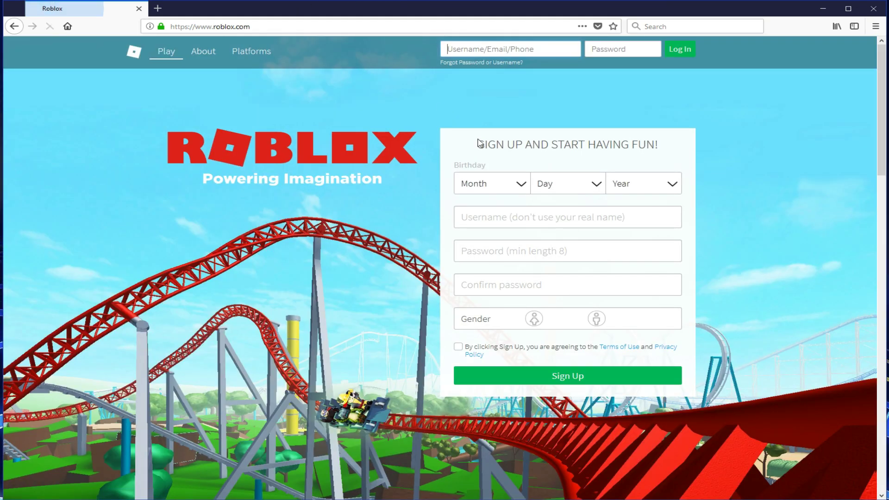
Set the sign-up birthday to May 05 2013
{"action": "left_click", "coordinate": [496, 184]}
{"action": "left_click", "coordinate": [504, 259]}
{"action": "left_click", "coordinate": [562, 185]}
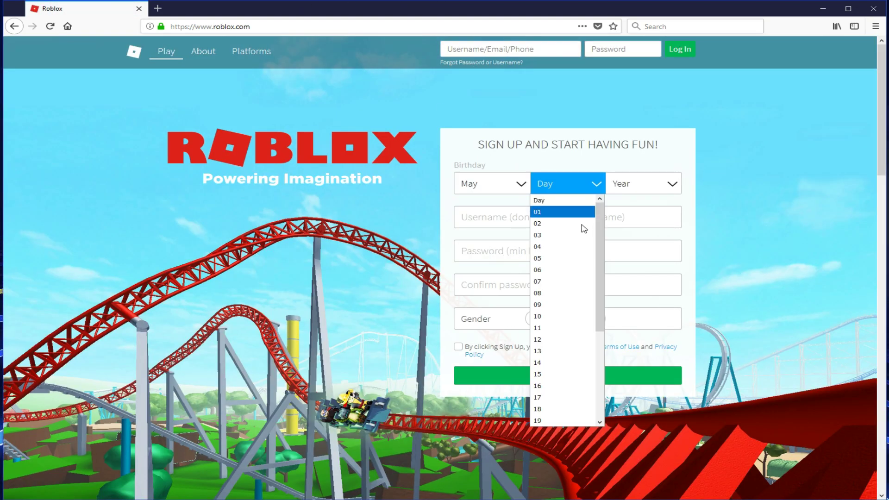
{"action": "left_click", "coordinate": [556, 258]}
{"action": "left_click", "coordinate": [652, 187]}
{"action": "left_click", "coordinate": [639, 269]}
Enter username woolliness, type and confirm the account password, and choose female gender
{"action": "left_click", "coordinate": [562, 212]}
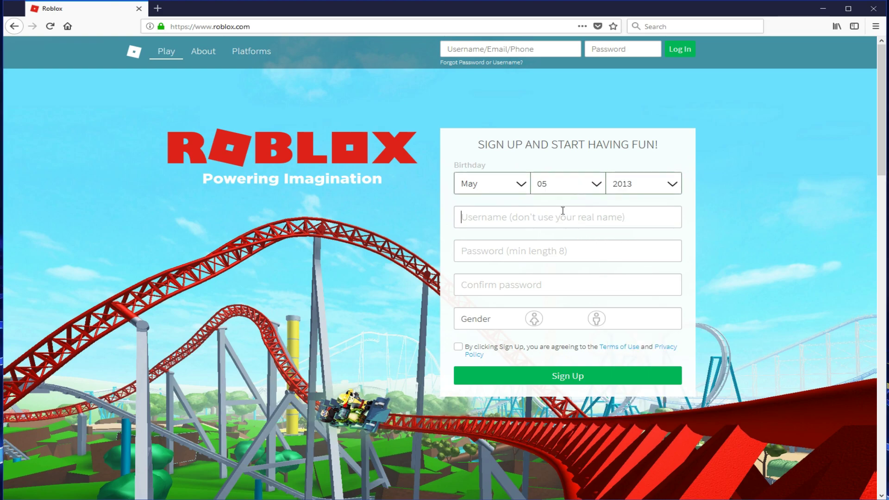
{"action": "type", "text": "woolliness"}
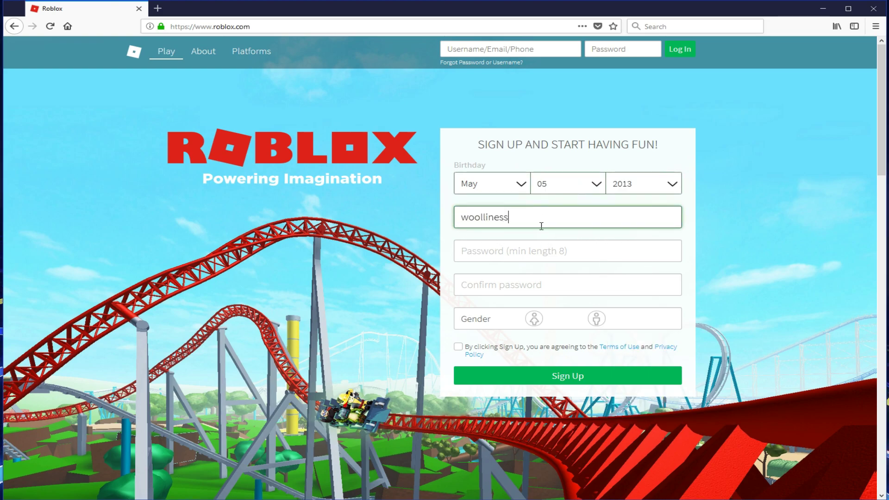
{"action": "left_click", "coordinate": [527, 250]}
{"action": "type", "text": "****"}
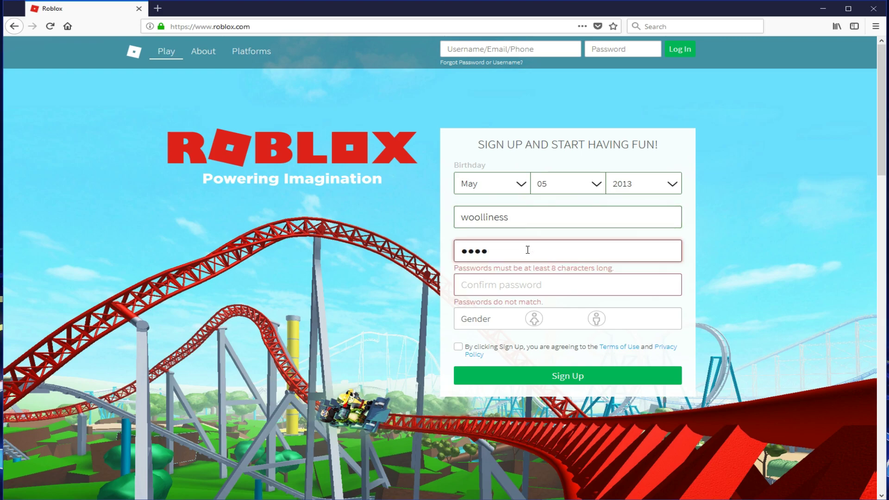
{"action": "type", "text": "*****"}
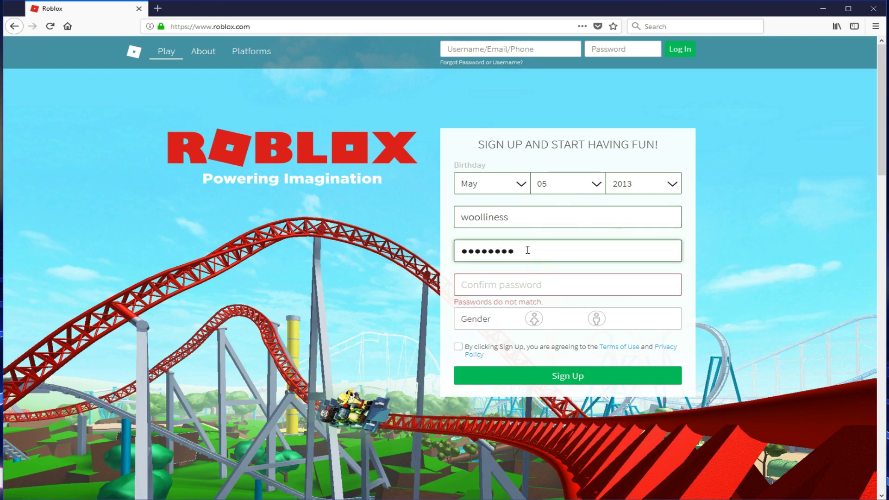
{"action": "left_click", "coordinate": [527, 284]}
{"action": "type", "text": "*"}
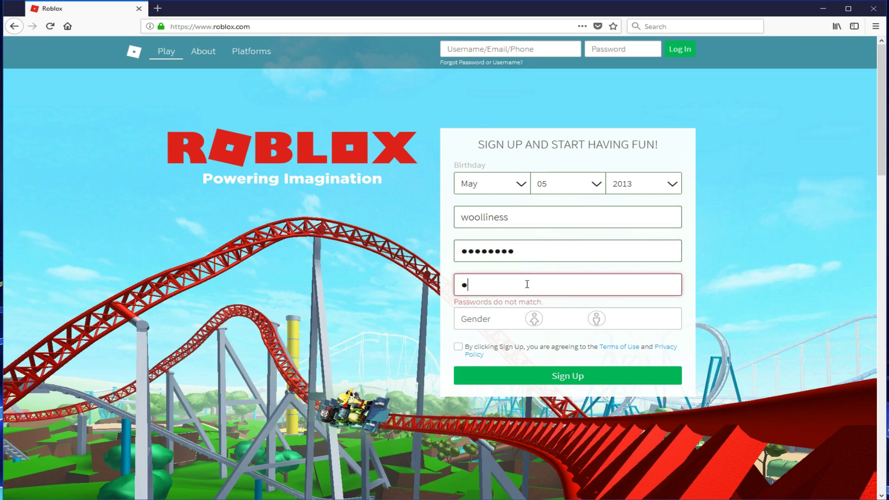
{"action": "type", "text": "********"}
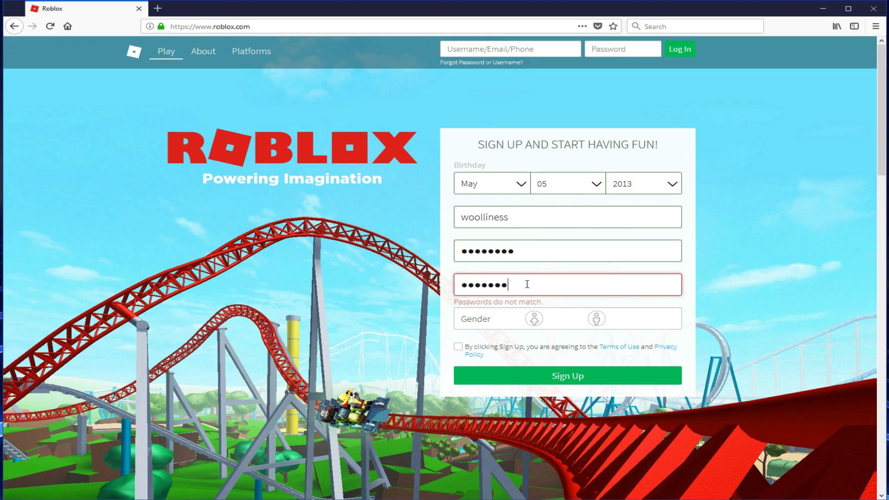
{"action": "left_click", "coordinate": [534, 319]}
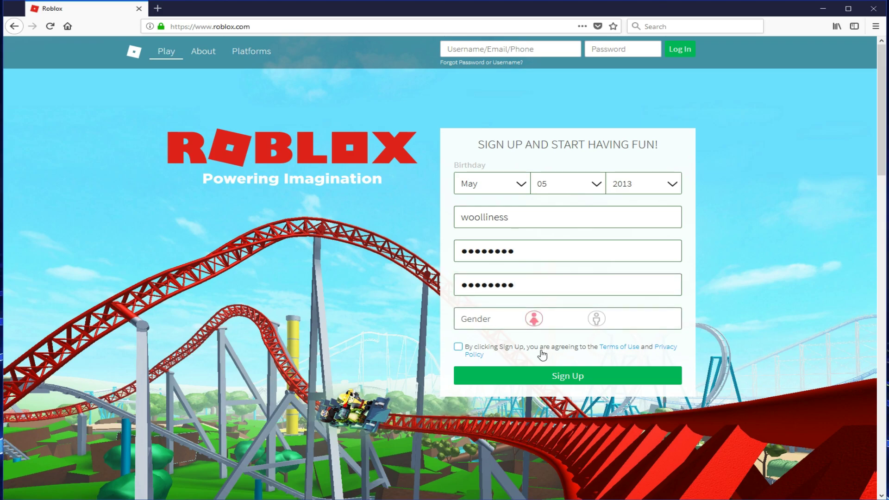
Submit the sign-up, select the three bridge images in the captcha, and decline saving the login
{"action": "left_click", "coordinate": [543, 378]}
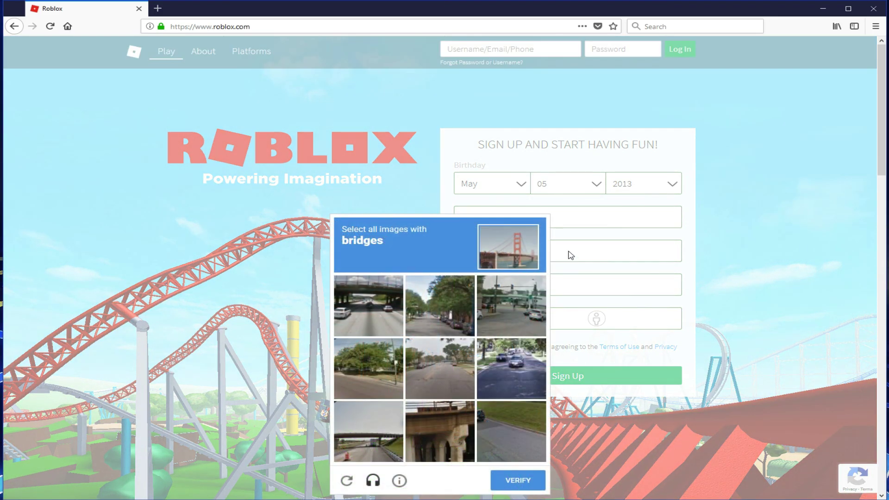
{"action": "left_click", "coordinate": [391, 296]}
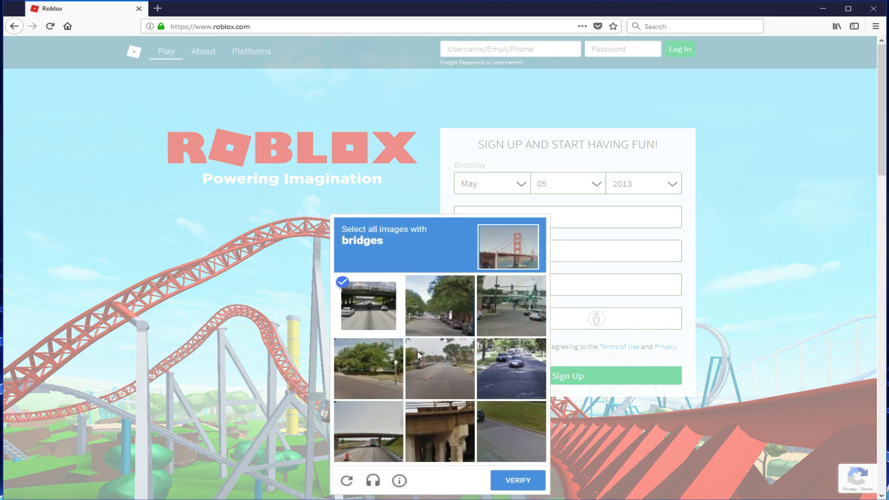
{"action": "left_click", "coordinate": [419, 430]}
{"action": "left_click", "coordinate": [398, 435]}
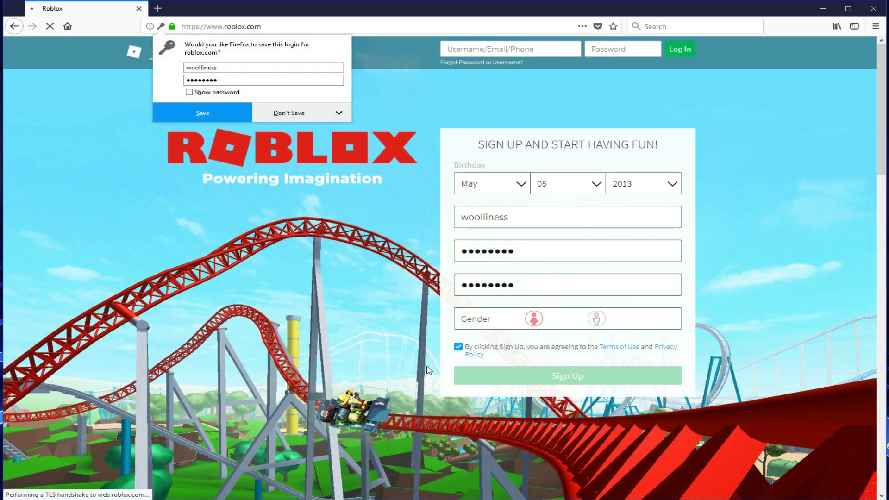
{"action": "left_click", "coordinate": [270, 119]}
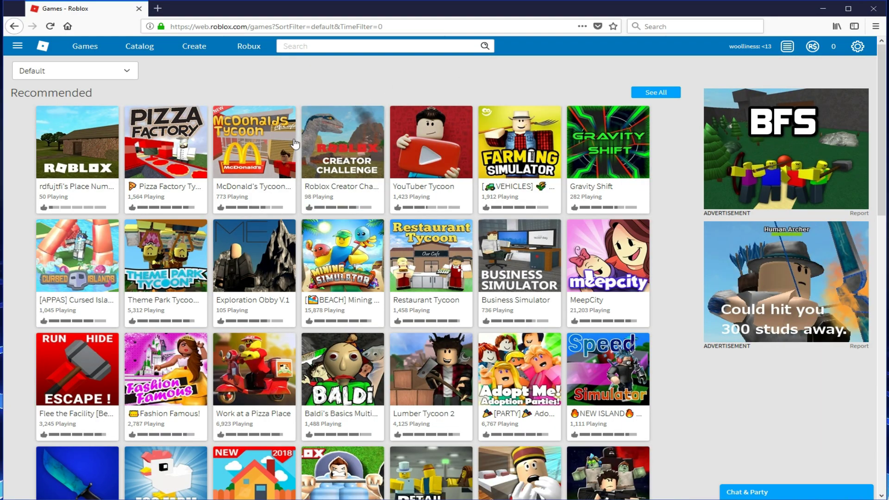
Open Natural Disaster Survival from the Games page and launch it in the Roblox player
{"action": "scroll", "coordinate": [277, 231], "scroll_direction": "down", "scroll_amount": 10}
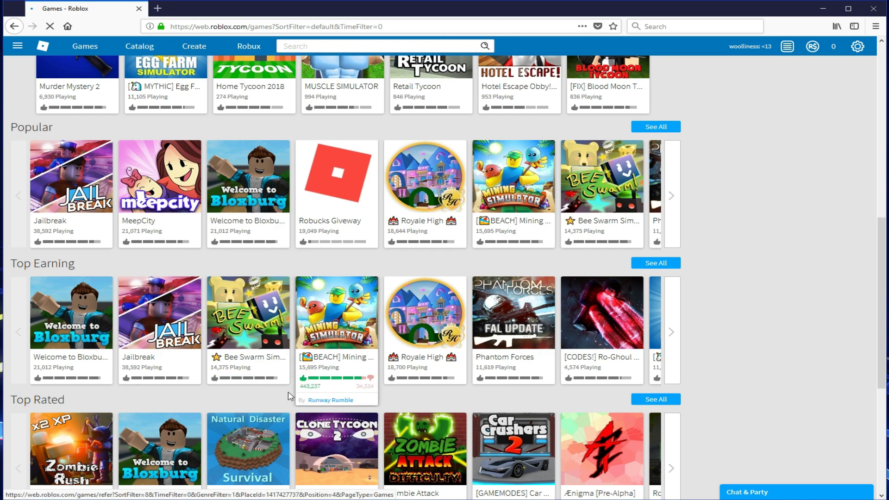
{"action": "left_click", "coordinate": [248, 435]}
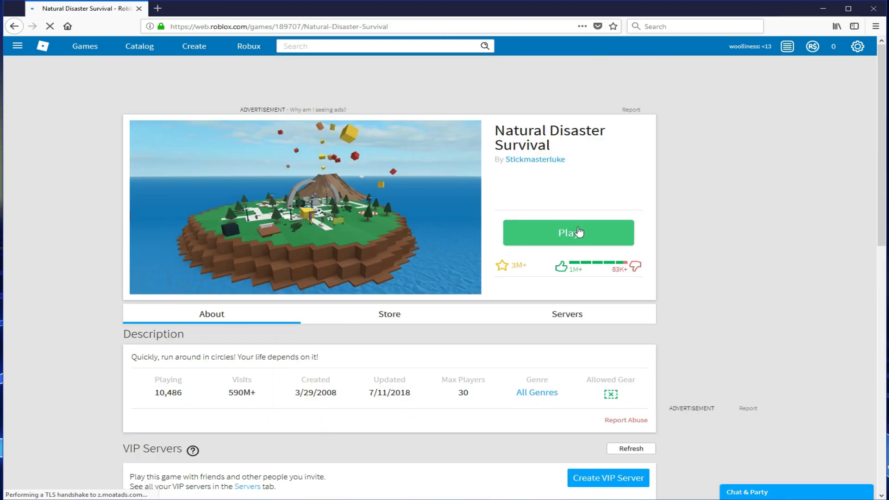
{"action": "left_click", "coordinate": [579, 231]}
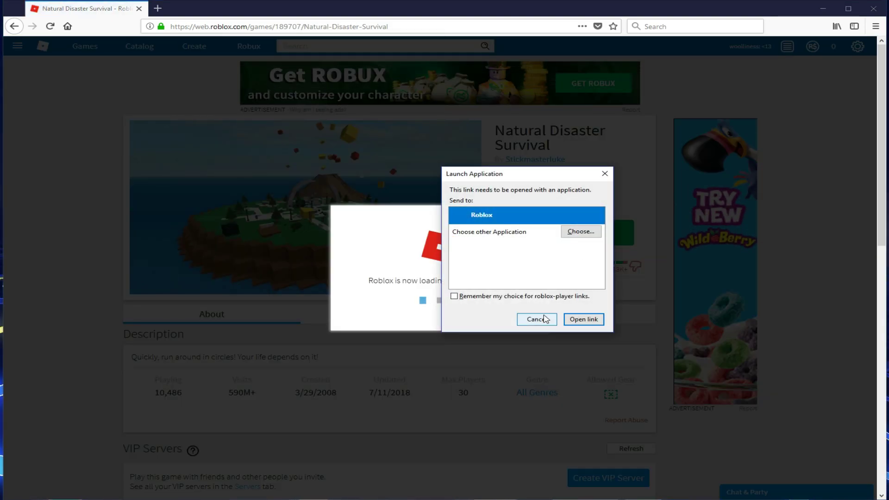
{"action": "left_click", "coordinate": [584, 319]}
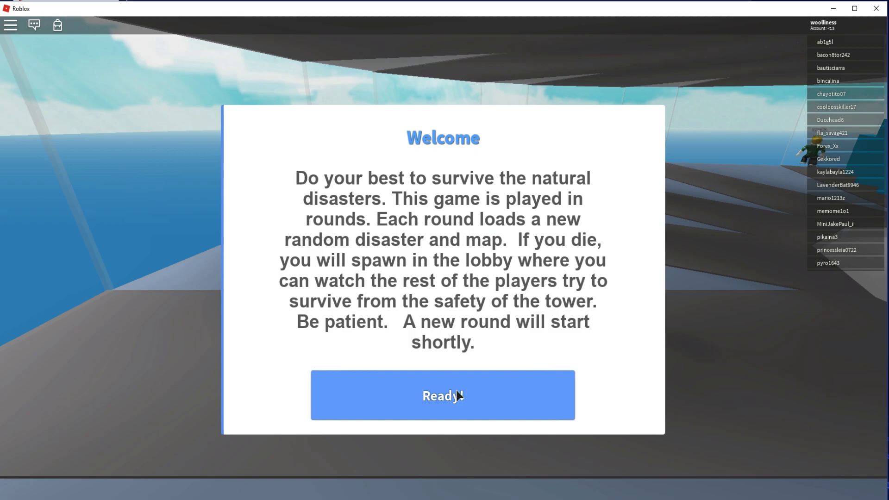
Dismiss the Welcome message and run the avatar up the blue spiral staircase
{"action": "left_click", "coordinate": [456, 389]}
{"action": "key", "text": "Left"}
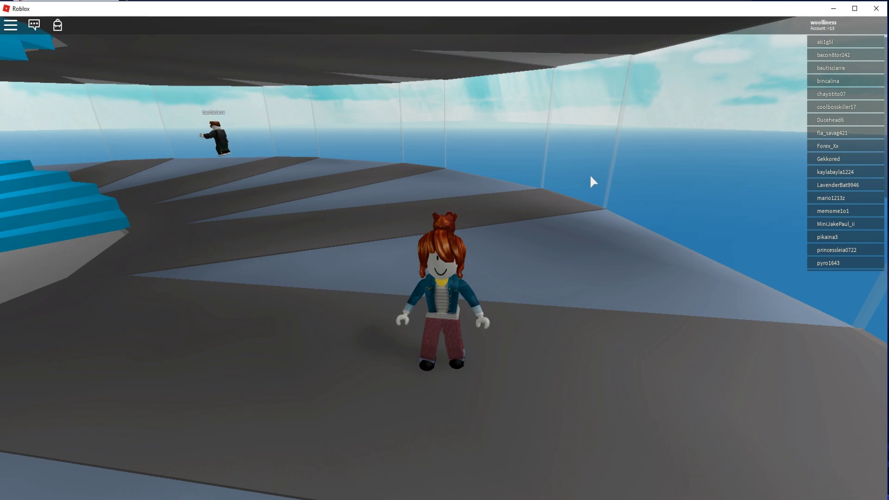
{"action": "key", "text": "w"}
{"action": "key", "text": "w"}
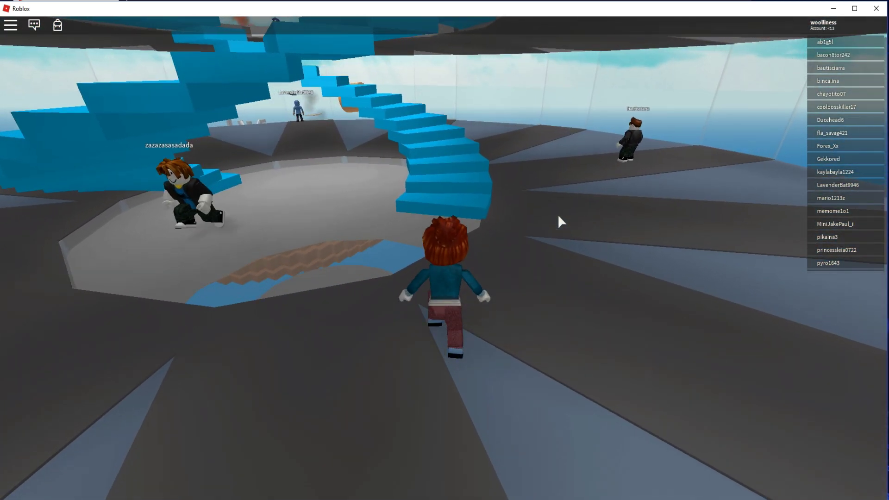
{"action": "key", "text": "w"}
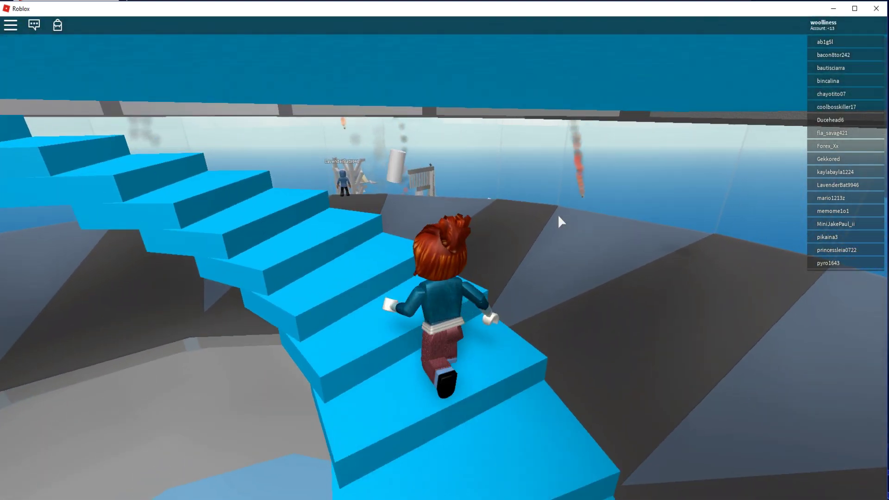
{"action": "key", "text": "space"}
Run and jump across the platform toward the signboards
{"action": "key", "text": "w"}
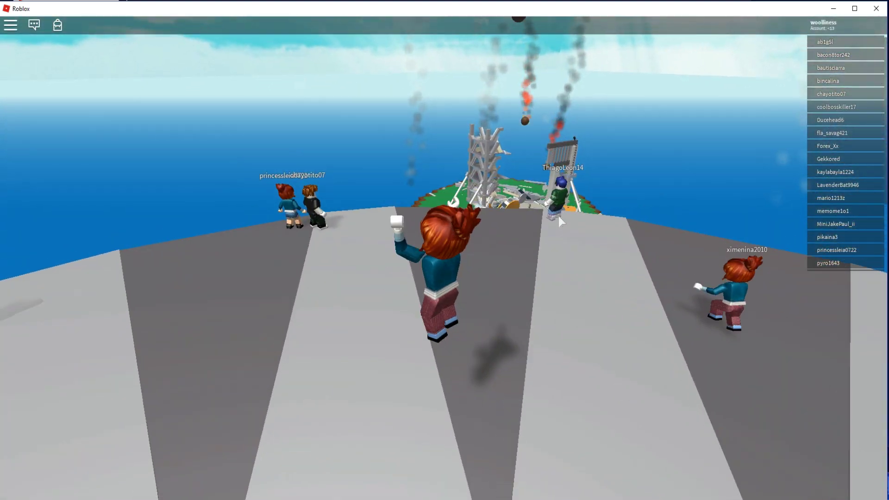
{"action": "key", "text": "w"}
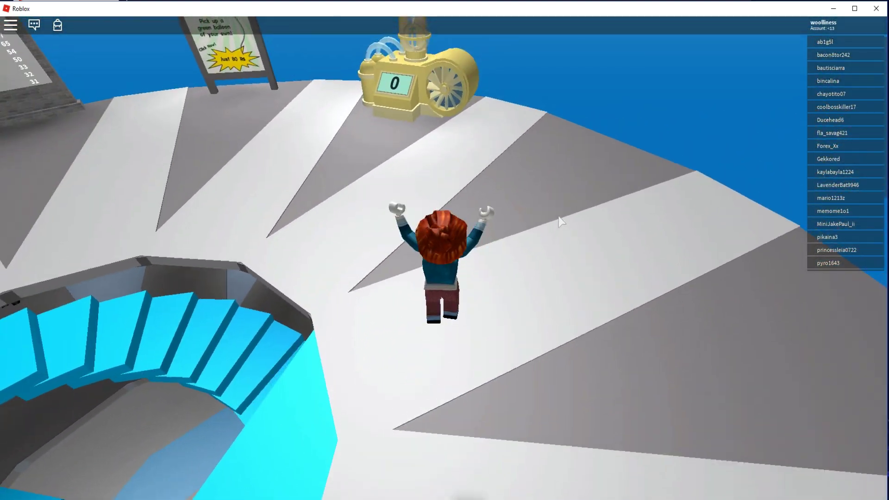
{"action": "key", "text": "space"}
{"action": "key", "text": "w"}
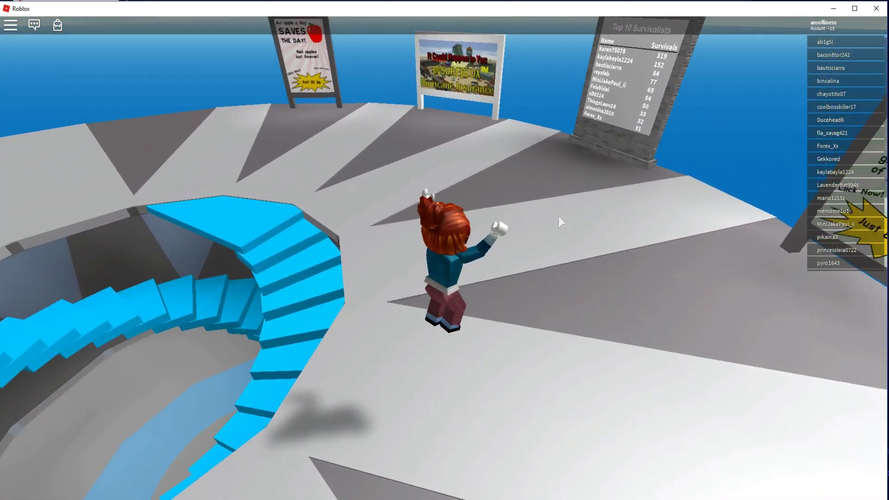
{"action": "key", "text": "space"}
{"action": "key", "text": "w"}
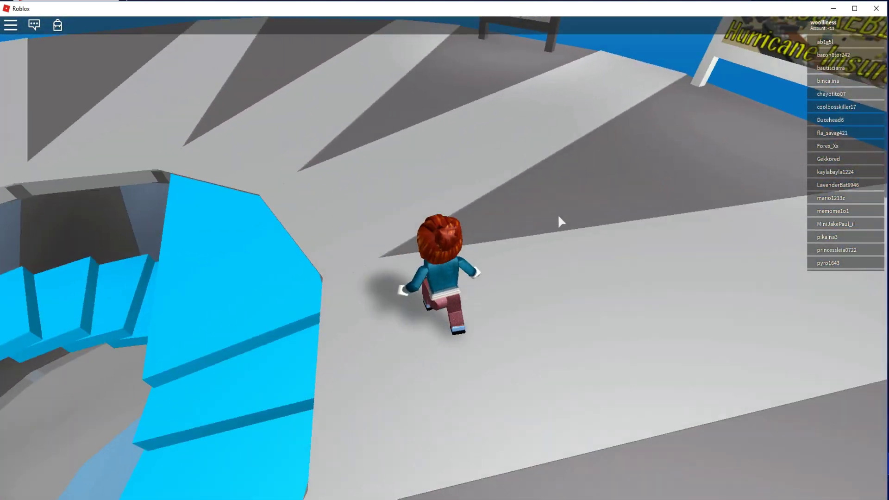
{"action": "key", "text": "space"}
{"action": "key", "text": "space"}
{"action": "key", "text": "w"}
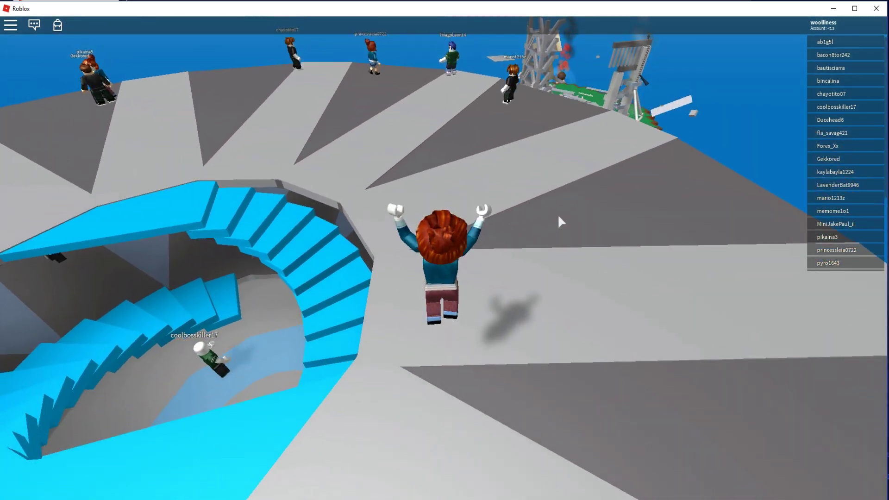
{"action": "key", "text": "space"}
{"action": "key", "text": "w"}
{"action": "key", "text": "space"}
{"action": "key", "text": "space"}
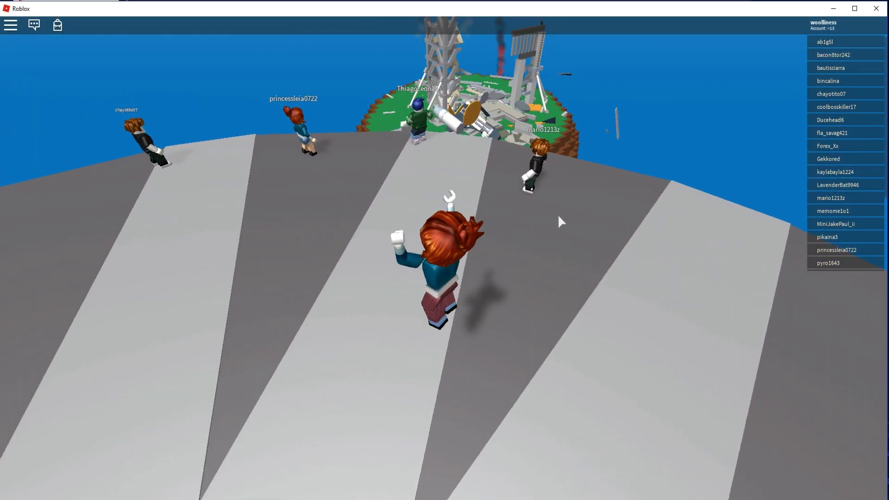
{"action": "key", "text": "w"}
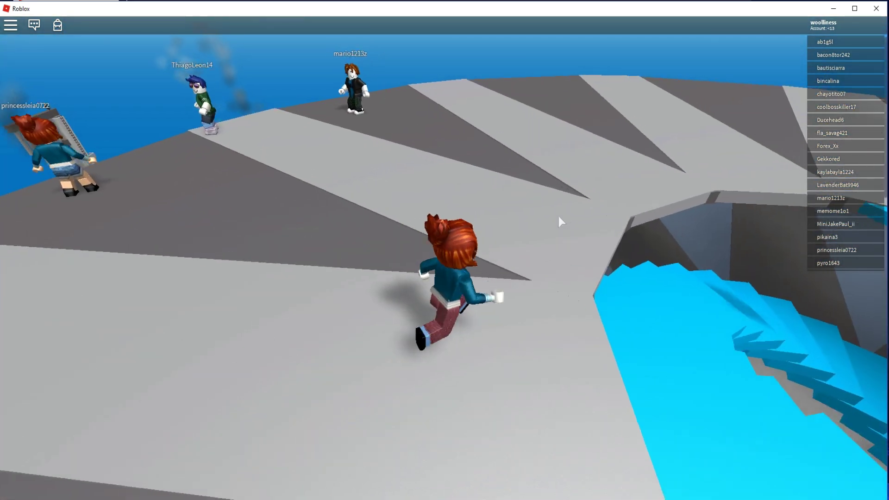
{"action": "key", "text": "space"}
Keep running and jumping up the striped platform toward the island edge
{"action": "key", "text": "space"}
{"action": "key", "text": "w"}
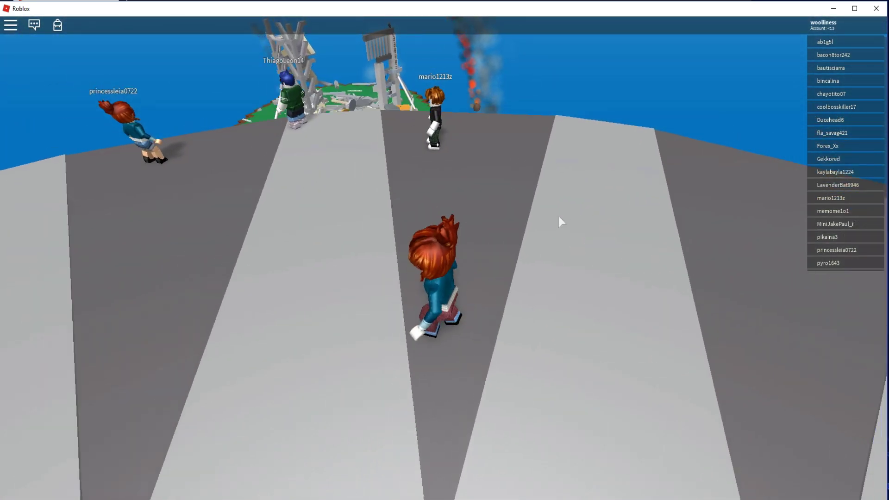
{"action": "key", "text": "space"}
{"action": "key", "text": "w"}
{"action": "key", "text": "space"}
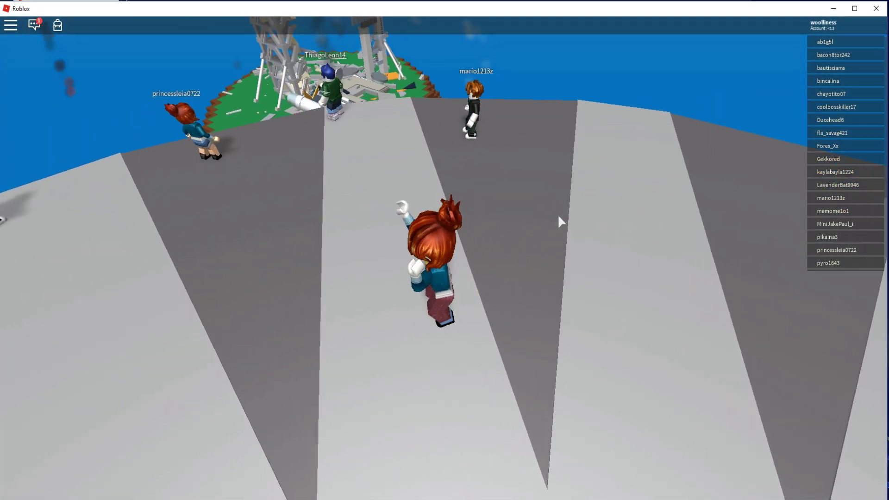
{"action": "key", "text": "space"}
{"action": "key", "text": "w"}
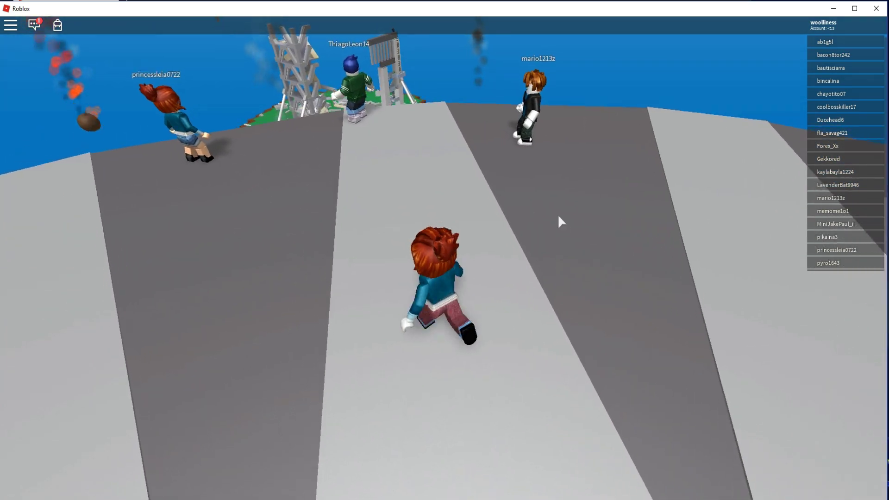
{"action": "key", "text": "w"}
{"action": "key", "text": "space"}
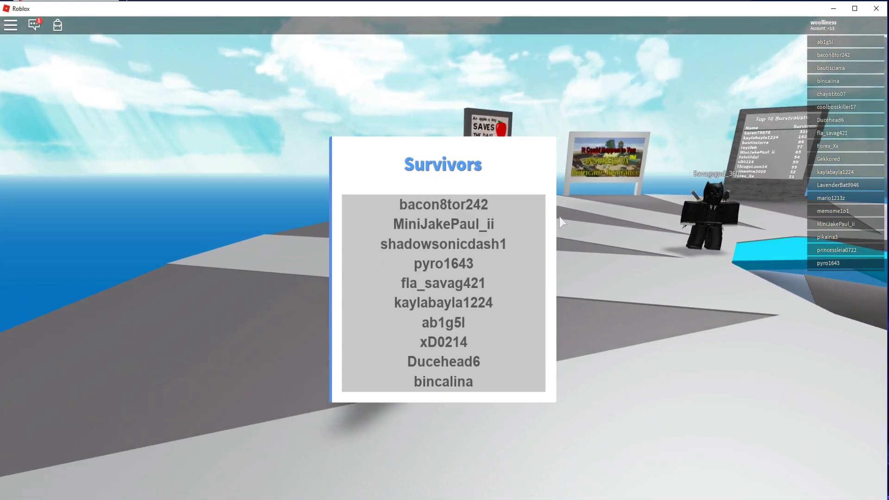
Walk the avatar toward the Top 10 Survivalists board and INSUREBLOX sign
{"action": "key", "text": "w"}
{"action": "key", "text": "Right"}
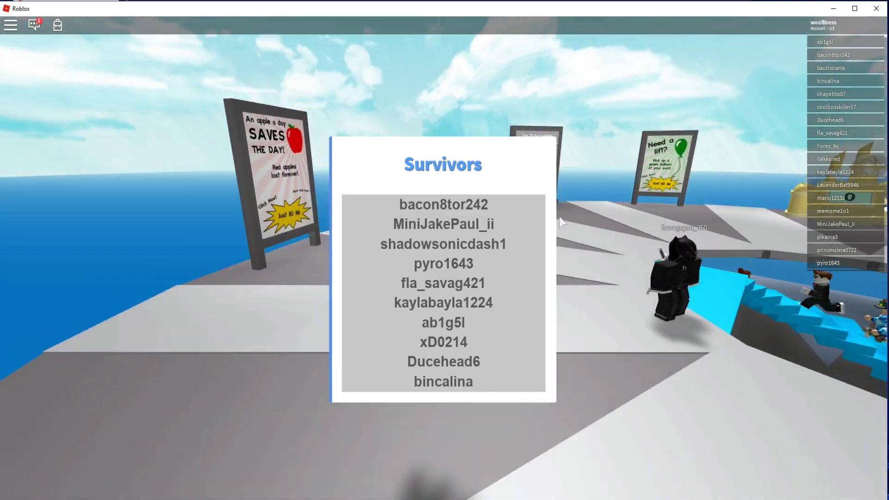
{"action": "key", "text": "w"}
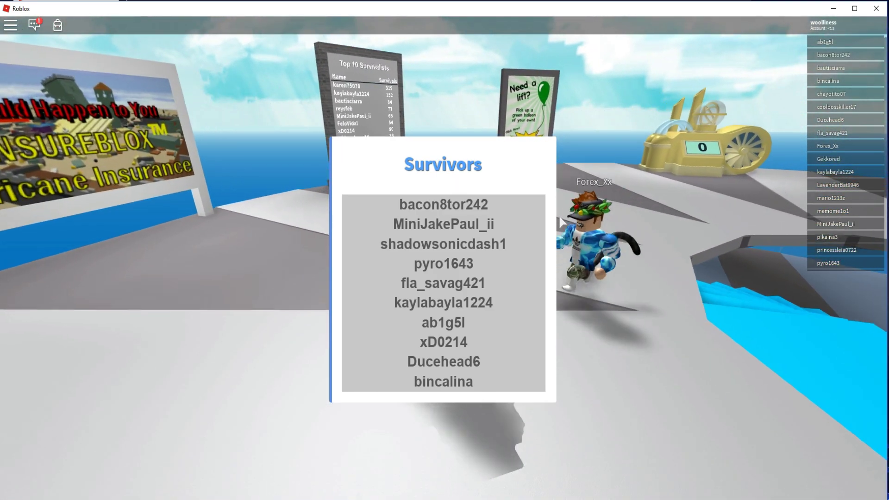